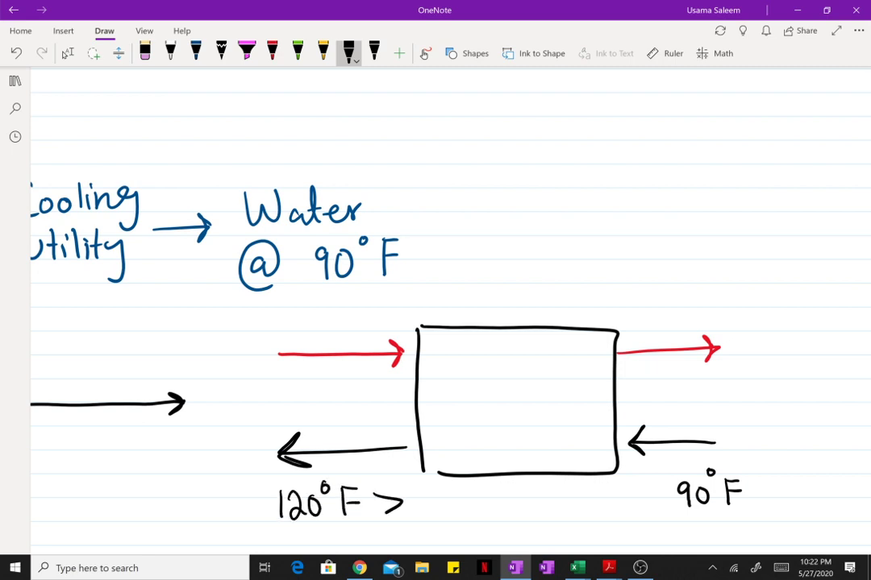
- In black ink, underline the 120°F note and draw a curved arrow labelled 'Problems'
{"action": "scroll", "coordinate": [452, 323], "scroll_direction": "down", "scroll_amount": 2}
{"action": "left_click", "coordinate": [348, 53]}
{"action": "mouse_move", "coordinate": [277, 449]}
{"action": "left_mouse_down"}
{"action": "mouse_move", "coordinate": [382, 433]}
{"action": "mouse_move", "coordinate": [296, 528]}
{"action": "left_mouse_up"}
{"action": "left_click_drag", "start_coordinate": [344, 491], "coordinate": [346, 523]}
{"action": "mouse_move", "coordinate": [343, 481]}
{"action": "left_mouse_down"}
{"action": "mouse_move", "coordinate": [349, 522]}
{"action": "mouse_move", "coordinate": [345, 503]}
{"action": "mouse_move", "coordinate": [370, 495]}
{"action": "left_mouse_up"}
{"action": "left_click_drag", "start_coordinate": [379, 495], "coordinate": [395, 508]}
{"action": "left_click_drag", "start_coordinate": [410, 472], "coordinate": [413, 508]}
{"action": "mouse_move", "coordinate": [419, 486]}
{"action": "left_mouse_down"}
{"action": "mouse_move", "coordinate": [429, 484]}
{"action": "mouse_move", "coordinate": [437, 499]}
{"action": "left_mouse_up"}
{"action": "mouse_move", "coordinate": [440, 502]}
{"action": "left_mouse_down"}
{"action": "mouse_move", "coordinate": [449, 490]}
{"action": "mouse_move", "coordinate": [458, 502]}
{"action": "left_mouse_up"}
{"action": "left_click_drag", "start_coordinate": [473, 487], "coordinate": [463, 502]}
- Handwrite 'Solubility' below 'Problems'
{"action": "scroll", "coordinate": [452, 323], "scroll_direction": "down", "scroll_amount": 2}
{"action": "left_click", "coordinate": [68, 53]}
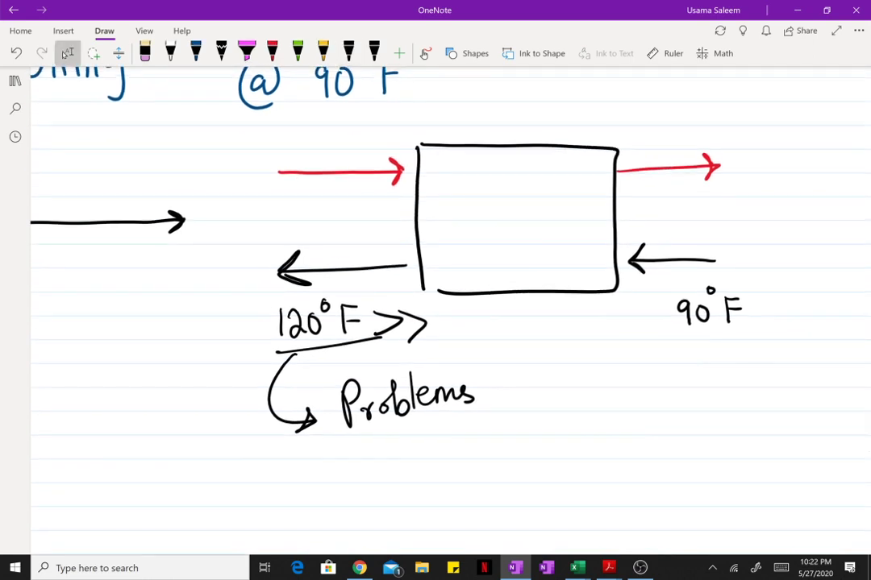
{"action": "left_click", "coordinate": [349, 53]}
{"action": "left_click_drag", "start_coordinate": [287, 467], "coordinate": [271, 493]}
{"action": "left_click_drag", "start_coordinate": [300, 481], "coordinate": [319, 490]}
{"action": "left_click_drag", "start_coordinate": [324, 478], "coordinate": [345, 489]}
{"action": "mouse_move", "coordinate": [352, 450]}
{"action": "left_mouse_down"}
{"action": "mouse_move", "coordinate": [354, 490]}
{"action": "mouse_move", "coordinate": [372, 487]}
{"action": "left_mouse_up"}
{"action": "mouse_move", "coordinate": [380, 453]}
{"action": "left_mouse_down"}
{"action": "mouse_move", "coordinate": [384, 489]}
{"action": "mouse_move", "coordinate": [405, 484]}
{"action": "left_mouse_up"}
{"action": "mouse_move", "coordinate": [396, 459]}
{"action": "left_mouse_down"}
{"action": "mouse_move", "coordinate": [435, 456]}
{"action": "mouse_move", "coordinate": [432, 493]}
{"action": "left_mouse_up"}
- Write the formula Ca(CO3)2 on the line below 'Solubility'
{"action": "mouse_move", "coordinate": [316, 519]}
{"action": "left_mouse_down"}
{"action": "mouse_move", "coordinate": [305, 531]}
{"action": "mouse_move", "coordinate": [318, 541]}
{"action": "left_mouse_up"}
{"action": "mouse_move", "coordinate": [337, 526]}
{"action": "left_mouse_down"}
{"action": "mouse_move", "coordinate": [339, 538]}
{"action": "mouse_move", "coordinate": [353, 539]}
{"action": "left_mouse_up"}
{"action": "mouse_move", "coordinate": [362, 516]}
{"action": "left_mouse_down"}
{"action": "mouse_move", "coordinate": [386, 531]}
{"action": "mouse_move", "coordinate": [435, 530]}
{"action": "left_mouse_up"}
{"action": "mouse_move", "coordinate": [458, 520]}
{"action": "left_mouse_down"}
{"action": "mouse_move", "coordinate": [459, 530]}
{"action": "mouse_move", "coordinate": [449, 516]}
{"action": "left_mouse_up"}
{"action": "left_click_drag", "start_coordinate": [340, 513], "coordinate": [337, 544]}
{"action": "mouse_move", "coordinate": [392, 514]}
{"action": "left_mouse_down"}
{"action": "mouse_move", "coordinate": [395, 538]}
{"action": "mouse_move", "coordinate": [408, 534]}
{"action": "left_mouse_up"}
- Add 'CaO' after the formula and write 'increase' on the next line
{"action": "scroll", "coordinate": [451, 307], "scroll_direction": "down", "scroll_amount": 2}
{"action": "left_click", "coordinate": [68, 53]}
{"action": "left_click", "coordinate": [349, 50]}
{"action": "mouse_move", "coordinate": [458, 453]}
{"action": "left_mouse_down"}
{"action": "mouse_move", "coordinate": [467, 463]}
{"action": "mouse_move", "coordinate": [483, 460]}
{"action": "mouse_move", "coordinate": [494, 435]}
{"action": "left_mouse_up"}
{"action": "left_click", "coordinate": [324, 506]}
{"action": "mouse_move", "coordinate": [323, 512]}
{"action": "left_mouse_down"}
{"action": "mouse_move", "coordinate": [324, 525]}
{"action": "mouse_move", "coordinate": [344, 524]}
{"action": "left_mouse_up"}
{"action": "mouse_move", "coordinate": [352, 516]}
{"action": "left_mouse_down"}
{"action": "mouse_move", "coordinate": [369, 523]}
{"action": "mouse_move", "coordinate": [384, 505]}
{"action": "left_mouse_up"}
{"action": "left_click_drag", "start_coordinate": [387, 514], "coordinate": [409, 518]}
{"action": "mouse_move", "coordinate": [419, 505]}
{"action": "left_mouse_down"}
{"action": "mouse_move", "coordinate": [413, 519]}
{"action": "mouse_move", "coordinate": [429, 508]}
{"action": "left_mouse_up"}
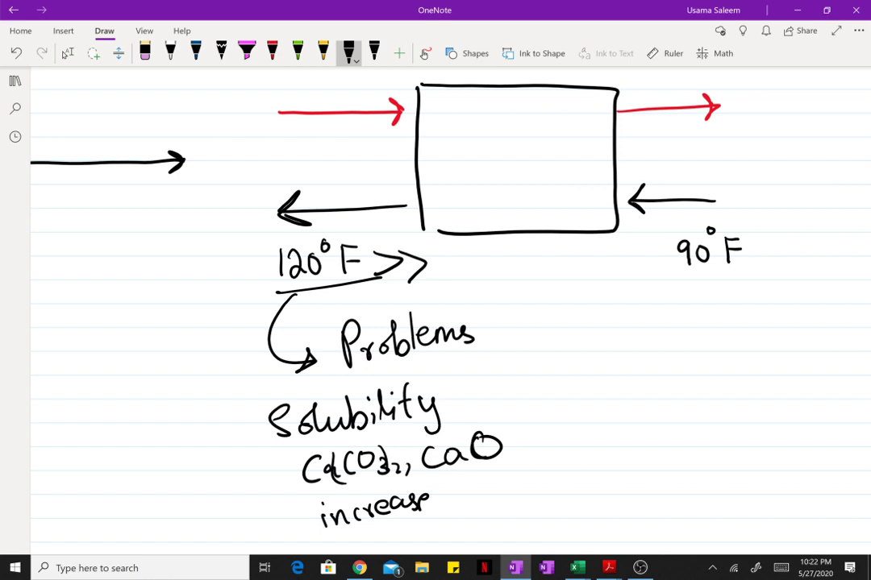
- Draw a bracket beside the solubility notes and a right arrow to a handwritten 'Fouling'
{"action": "left_click_drag", "start_coordinate": [489, 372], "coordinate": [504, 500]}
{"action": "left_click_drag", "start_coordinate": [539, 446], "coordinate": [600, 445]}
{"action": "left_click_drag", "start_coordinate": [587, 437], "coordinate": [588, 462]}
{"action": "left_click_drag", "start_coordinate": [635, 415], "coordinate": [627, 466]}
{"action": "left_click_drag", "start_coordinate": [630, 417], "coordinate": [662, 413]}
{"action": "mouse_move", "coordinate": [628, 436]}
{"action": "left_mouse_down"}
{"action": "mouse_move", "coordinate": [626, 466]}
{"action": "mouse_move", "coordinate": [661, 413]}
{"action": "mouse_move", "coordinate": [653, 454]}
{"action": "mouse_move", "coordinate": [668, 443]}
{"action": "mouse_move", "coordinate": [715, 459]}
{"action": "mouse_move", "coordinate": [725, 433]}
{"action": "mouse_move", "coordinate": [733, 459]}
{"action": "mouse_move", "coordinate": [764, 436]}
{"action": "mouse_move", "coordinate": [784, 460]}
{"action": "left_mouse_up"}
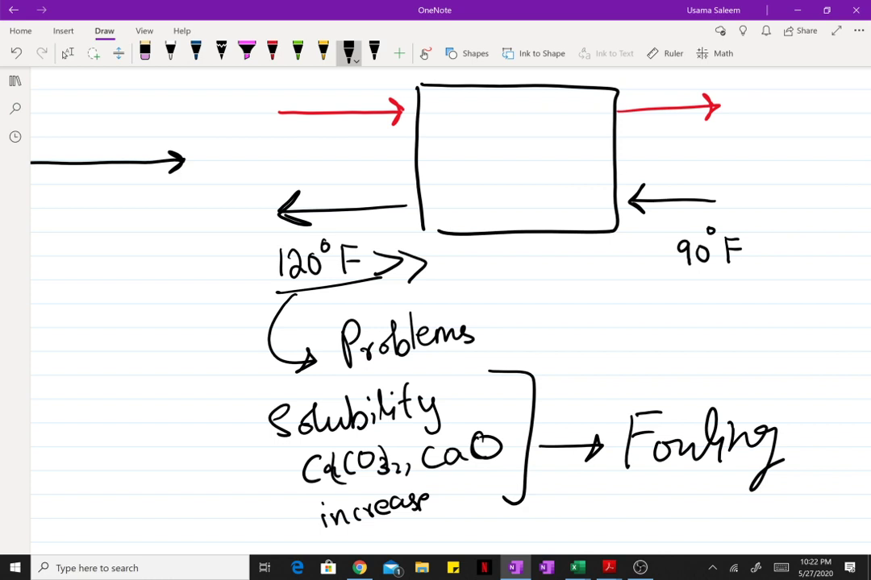
{"action": "scroll", "coordinate": [435, 322], "scroll_direction": "up", "scroll_amount": 5}
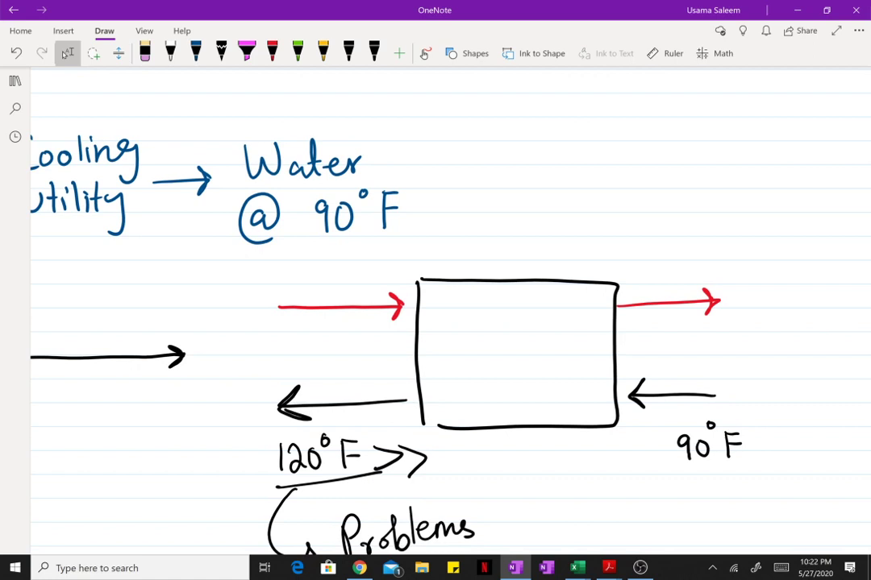
- In red ink, thicken the heat exchanger's inlet and outlet arrows
{"action": "left_click", "coordinate": [271, 52]}
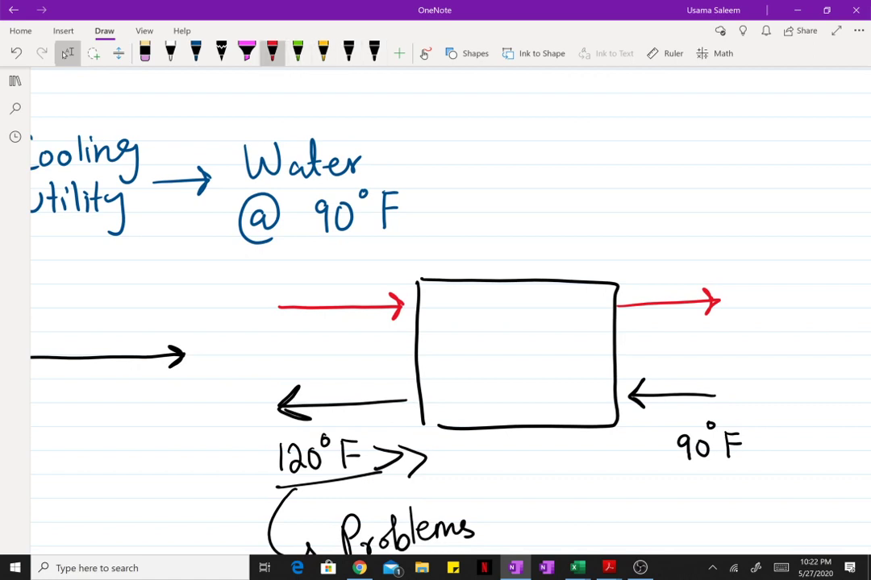
{"action": "left_click_drag", "start_coordinate": [278, 307], "coordinate": [407, 306]}
{"action": "left_click_drag", "start_coordinate": [394, 291], "coordinate": [397, 323]}
{"action": "mouse_move", "coordinate": [616, 308]}
{"action": "left_mouse_down"}
{"action": "mouse_move", "coordinate": [726, 302]}
{"action": "mouse_move", "coordinate": [715, 316]}
{"action": "left_mouse_up"}
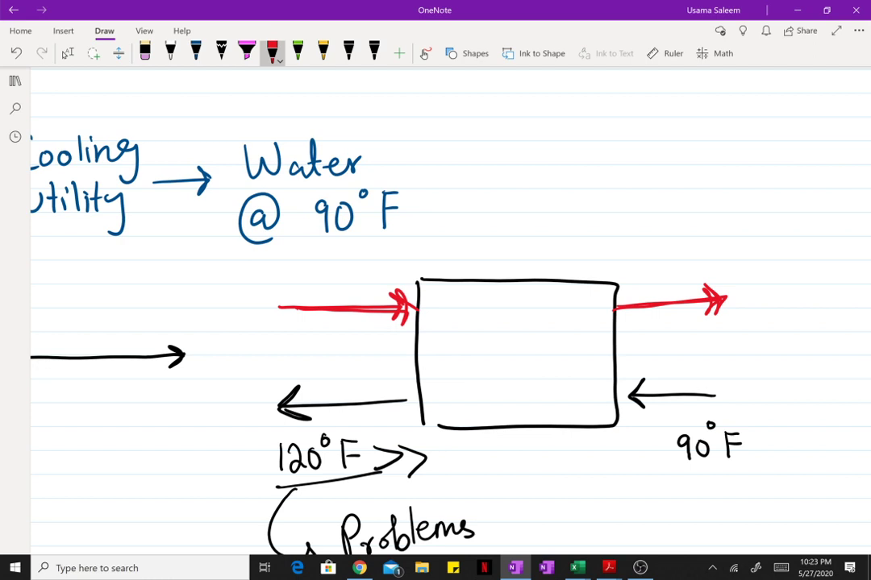
- Label the inlet 'T0 ≈ 120°F', retrace both water arrows in red, and wavy-underline the label
{"action": "mouse_move", "coordinate": [281, 266]}
{"action": "left_mouse_down"}
{"action": "mouse_move", "coordinate": [292, 296]}
{"action": "mouse_move", "coordinate": [297, 282]}
{"action": "mouse_move", "coordinate": [323, 278]}
{"action": "mouse_move", "coordinate": [322, 286]}
{"action": "mouse_move", "coordinate": [344, 270]}
{"action": "mouse_move", "coordinate": [346, 288]}
{"action": "mouse_move", "coordinate": [359, 271]}
{"action": "mouse_move", "coordinate": [364, 287]}
{"action": "mouse_move", "coordinate": [385, 271]}
{"action": "mouse_move", "coordinate": [395, 286]}
{"action": "mouse_move", "coordinate": [409, 261]}
{"action": "left_mouse_up"}
{"action": "left_click", "coordinate": [312, 280]}
{"action": "left_click_drag", "start_coordinate": [395, 275], "coordinate": [405, 275]}
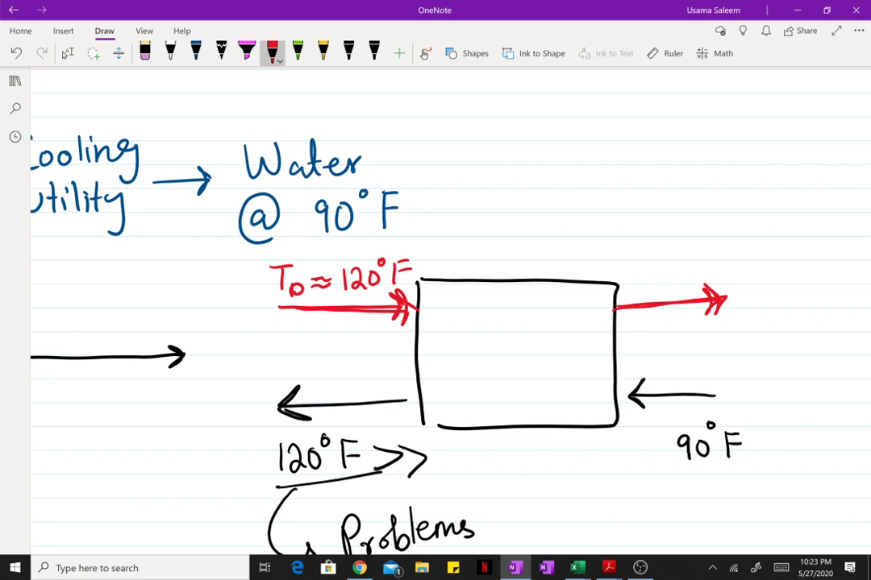
{"action": "mouse_move", "coordinate": [742, 397]}
{"action": "left_mouse_down"}
{"action": "mouse_move", "coordinate": [645, 395]}
{"action": "mouse_move", "coordinate": [657, 401]}
{"action": "left_mouse_up"}
{"action": "mouse_move", "coordinate": [409, 399]}
{"action": "left_mouse_down"}
{"action": "mouse_move", "coordinate": [282, 405]}
{"action": "mouse_move", "coordinate": [310, 421]}
{"action": "left_mouse_up"}
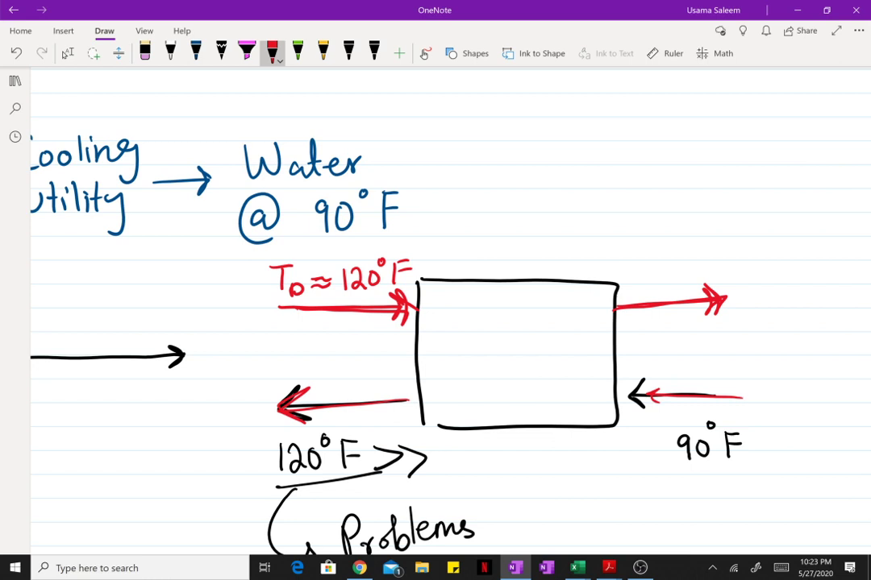
{"action": "left_click_drag", "start_coordinate": [280, 304], "coordinate": [371, 301]}
- Below the column sketch, start the red heading with 'To Set the'
{"action": "scroll", "coordinate": [450, 306], "scroll_direction": "down", "scroll_amount": 5}
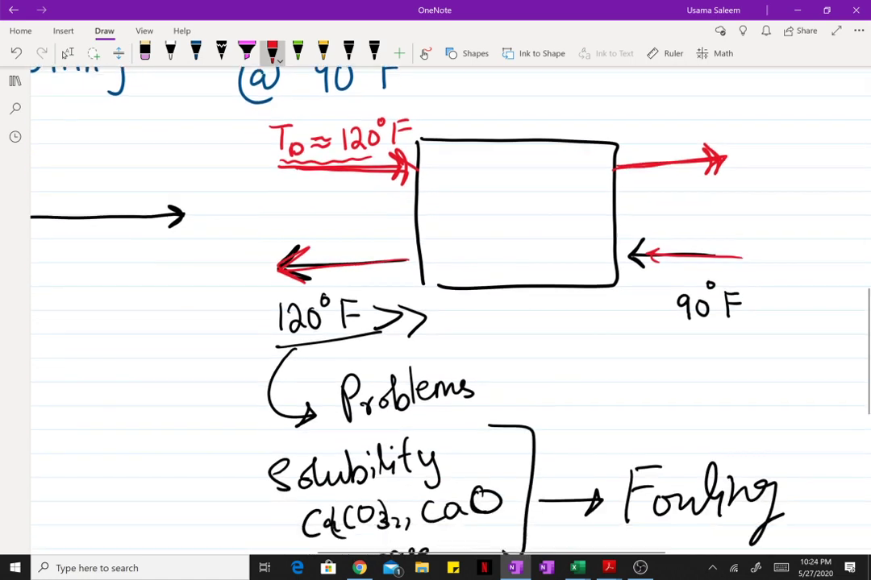
{"action": "scroll", "coordinate": [450, 306], "scroll_direction": "up", "scroll_amount": 1}
{"action": "scroll", "coordinate": [449, 306], "scroll_direction": "left", "scroll_amount": 2}
{"action": "scroll", "coordinate": [449, 306], "scroll_direction": "up", "scroll_amount": 10}
{"action": "scroll", "coordinate": [450, 306], "scroll_direction": "right", "scroll_amount": 1}
{"action": "mouse_move", "coordinate": [169, 297]}
{"action": "left_mouse_down"}
{"action": "mouse_move", "coordinate": [205, 295]}
{"action": "mouse_move", "coordinate": [210, 316]}
{"action": "left_mouse_up"}
{"action": "mouse_move", "coordinate": [289, 303]}
{"action": "left_mouse_down"}
{"action": "mouse_move", "coordinate": [274, 334]}
{"action": "mouse_move", "coordinate": [321, 334]}
{"action": "left_mouse_up"}
{"action": "mouse_move", "coordinate": [336, 288]}
{"action": "left_mouse_down"}
{"action": "mouse_move", "coordinate": [338, 332]}
{"action": "mouse_move", "coordinate": [352, 312]}
{"action": "left_mouse_up"}
{"action": "left_click_drag", "start_coordinate": [402, 289], "coordinate": [403, 341]}
{"action": "mouse_move", "coordinate": [391, 316]}
{"action": "left_mouse_down"}
{"action": "mouse_move", "coordinate": [410, 315]}
{"action": "mouse_move", "coordinate": [439, 341]}
{"action": "left_mouse_up"}
{"action": "left_click_drag", "start_coordinate": [443, 329], "coordinate": [457, 338]}
- Finish the heading with 'Pressure of Column'
{"action": "mouse_move", "coordinate": [511, 293]}
{"action": "left_mouse_down"}
{"action": "mouse_move", "coordinate": [500, 340]}
{"action": "mouse_move", "coordinate": [504, 321]}
{"action": "left_mouse_up"}
{"action": "mouse_move", "coordinate": [518, 338]}
{"action": "left_mouse_down"}
{"action": "mouse_move", "coordinate": [532, 309]}
{"action": "mouse_move", "coordinate": [552, 339]}
{"action": "left_mouse_up"}
{"action": "mouse_move", "coordinate": [564, 317]}
{"action": "left_mouse_down"}
{"action": "mouse_move", "coordinate": [556, 338]}
{"action": "mouse_move", "coordinate": [619, 323]}
{"action": "mouse_move", "coordinate": [642, 331]}
{"action": "left_mouse_up"}
{"action": "left_click_drag", "start_coordinate": [671, 319], "coordinate": [666, 337]}
{"action": "left_click_drag", "start_coordinate": [684, 288], "coordinate": [679, 338]}
{"action": "mouse_move", "coordinate": [672, 321]}
{"action": "left_mouse_down"}
{"action": "mouse_move", "coordinate": [695, 318]}
{"action": "mouse_move", "coordinate": [715, 341]}
{"action": "mouse_move", "coordinate": [736, 336]}
{"action": "left_mouse_up"}
{"action": "mouse_move", "coordinate": [761, 292]}
{"action": "left_mouse_down"}
{"action": "mouse_move", "coordinate": [762, 334]}
{"action": "mouse_move", "coordinate": [821, 337]}
{"action": "left_mouse_up"}
- Begin step one with a circled 1 followed by 'Find'
{"action": "mouse_move", "coordinate": [166, 405]}
{"action": "left_mouse_down"}
{"action": "mouse_move", "coordinate": [173, 433]}
{"action": "mouse_move", "coordinate": [161, 450]}
{"action": "mouse_move", "coordinate": [184, 390]}
{"action": "left_mouse_up"}
{"action": "left_click_drag", "start_coordinate": [291, 398], "coordinate": [291, 431]}
{"action": "mouse_move", "coordinate": [286, 396]}
{"action": "left_mouse_down"}
{"action": "mouse_move", "coordinate": [308, 397]}
{"action": "mouse_move", "coordinate": [303, 413]}
{"action": "left_mouse_up"}
{"action": "left_click", "coordinate": [311, 398]}
{"action": "mouse_move", "coordinate": [311, 408]}
{"action": "left_mouse_down"}
{"action": "mouse_move", "coordinate": [312, 432]}
{"action": "mouse_move", "coordinate": [359, 430]}
{"action": "left_mouse_up"}
{"action": "left_click_drag", "start_coordinate": [365, 396], "coordinate": [365, 432]}
- Write 'Compositions' after 'Find'
{"action": "left_click", "coordinate": [442, 417]}
{"action": "mouse_move", "coordinate": [435, 403]}
{"action": "left_mouse_down"}
{"action": "mouse_move", "coordinate": [436, 435]}
{"action": "mouse_move", "coordinate": [444, 434]}
{"action": "left_mouse_up"}
{"action": "mouse_move", "coordinate": [461, 418]}
{"action": "left_mouse_down"}
{"action": "mouse_move", "coordinate": [462, 435]}
{"action": "mouse_move", "coordinate": [487, 435]}
{"action": "left_mouse_up"}
{"action": "mouse_move", "coordinate": [493, 416]}
{"action": "left_mouse_down"}
{"action": "mouse_move", "coordinate": [492, 456]}
{"action": "mouse_move", "coordinate": [495, 436]}
{"action": "left_mouse_up"}
{"action": "mouse_move", "coordinate": [521, 417]}
{"action": "left_mouse_down"}
{"action": "mouse_move", "coordinate": [514, 429]}
{"action": "mouse_move", "coordinate": [524, 419]}
{"action": "left_mouse_up"}
{"action": "mouse_move", "coordinate": [543, 418]}
{"action": "left_mouse_down"}
{"action": "mouse_move", "coordinate": [532, 433]}
{"action": "mouse_move", "coordinate": [553, 435]}
{"action": "left_mouse_up"}
{"action": "mouse_move", "coordinate": [562, 405]}
{"action": "left_mouse_down"}
{"action": "mouse_move", "coordinate": [562, 435]}
{"action": "mouse_move", "coordinate": [571, 417]}
{"action": "left_mouse_up"}
{"action": "mouse_move", "coordinate": [575, 417]}
{"action": "left_mouse_down"}
{"action": "mouse_move", "coordinate": [576, 435]}
{"action": "mouse_move", "coordinate": [590, 419]}
{"action": "mouse_move", "coordinate": [614, 435]}
{"action": "left_mouse_up"}
{"action": "left_click_drag", "start_coordinate": [630, 418], "coordinate": [619, 434]}
- Continue step one with 'of Distillate'
{"action": "mouse_move", "coordinate": [670, 415]}
{"action": "left_mouse_down"}
{"action": "mouse_move", "coordinate": [665, 422]}
{"action": "mouse_move", "coordinate": [680, 439]}
{"action": "left_mouse_up"}
{"action": "mouse_move", "coordinate": [667, 418]}
{"action": "left_mouse_down"}
{"action": "mouse_move", "coordinate": [695, 415]}
{"action": "mouse_move", "coordinate": [713, 440]}
{"action": "left_mouse_up"}
{"action": "mouse_move", "coordinate": [712, 408]}
{"action": "left_mouse_down"}
{"action": "mouse_move", "coordinate": [715, 437]}
{"action": "mouse_move", "coordinate": [737, 434]}
{"action": "left_mouse_up"}
{"action": "left_click", "coordinate": [748, 413]}
{"action": "left_click_drag", "start_coordinate": [752, 399], "coordinate": [752, 435]}
{"action": "mouse_move", "coordinate": [746, 413]}
{"action": "left_mouse_down"}
{"action": "mouse_move", "coordinate": [759, 412]}
{"action": "mouse_move", "coordinate": [764, 435]}
{"action": "left_mouse_up"}
{"action": "left_click_drag", "start_coordinate": [772, 395], "coordinate": [773, 435]}
{"action": "mouse_move", "coordinate": [780, 395]}
{"action": "left_mouse_down"}
{"action": "mouse_move", "coordinate": [782, 435]}
{"action": "mouse_move", "coordinate": [802, 435]}
{"action": "left_mouse_up"}
{"action": "left_click_drag", "start_coordinate": [824, 393], "coordinate": [830, 432]}
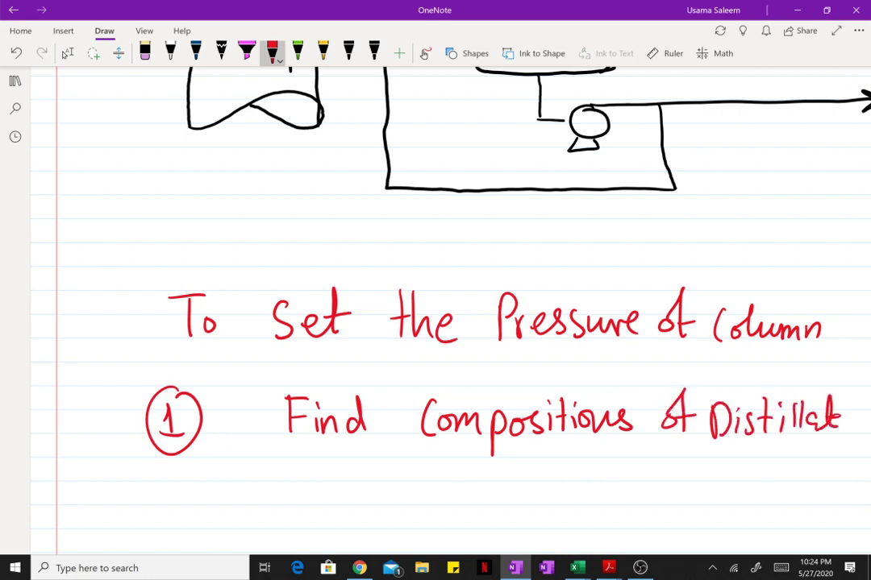
{"action": "scroll", "coordinate": [436, 322], "scroll_direction": "down", "scroll_amount": 1}
- In red ink, handwrite a circled 2 followed by 'Assume Bubble Temp'
{"action": "left_click", "coordinate": [68, 52]}
{"action": "scroll", "coordinate": [435, 322], "scroll_direction": "right", "scroll_amount": 1}
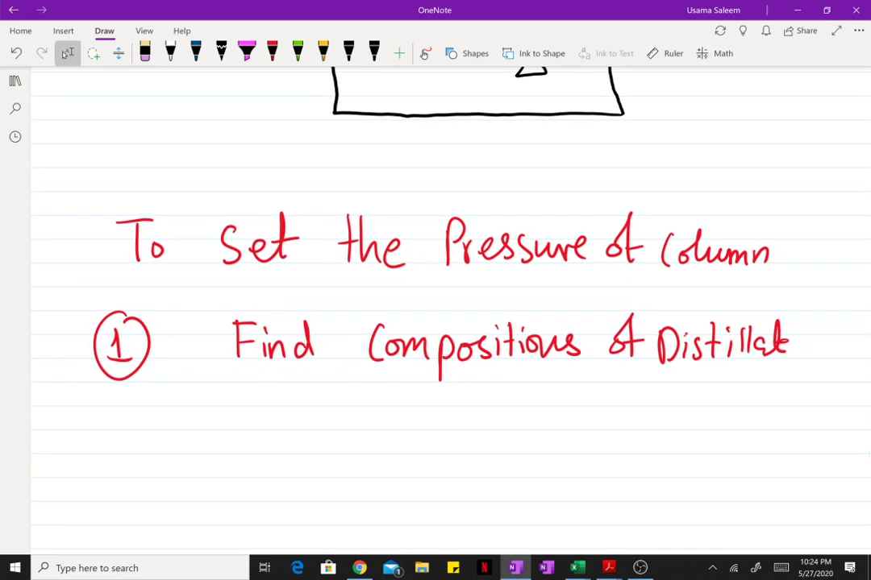
{"action": "left_click", "coordinate": [272, 52]}
{"action": "left_click_drag", "start_coordinate": [111, 450], "coordinate": [149, 481]}
{"action": "left_click_drag", "start_coordinate": [123, 429], "coordinate": [118, 433]}
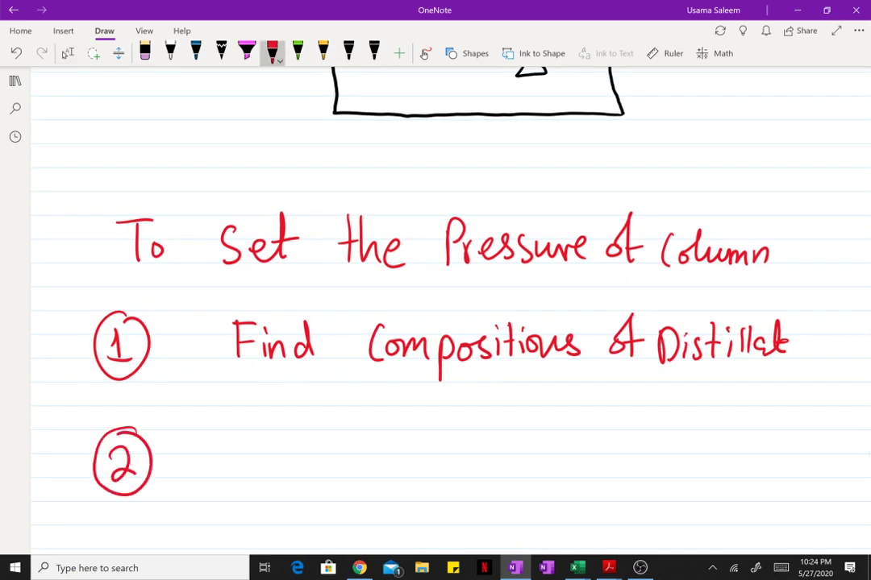
{"action": "mouse_move", "coordinate": [269, 437]}
{"action": "left_mouse_down"}
{"action": "mouse_move", "coordinate": [258, 479]}
{"action": "mouse_move", "coordinate": [278, 477]}
{"action": "left_mouse_up"}
{"action": "left_click_drag", "start_coordinate": [262, 463], "coordinate": [302, 475]}
{"action": "mouse_move", "coordinate": [327, 456]}
{"action": "left_mouse_down"}
{"action": "mouse_move", "coordinate": [328, 474]}
{"action": "mouse_move", "coordinate": [413, 476]}
{"action": "left_mouse_up"}
{"action": "left_click_drag", "start_coordinate": [466, 439], "coordinate": [466, 480]}
{"action": "left_click_drag", "start_coordinate": [466, 441], "coordinate": [468, 481]}
{"action": "left_click_drag", "start_coordinate": [494, 457], "coordinate": [516, 480]}
{"action": "left_click_drag", "start_coordinate": [524, 440], "coordinate": [529, 481]}
{"action": "left_click_drag", "start_coordinate": [543, 440], "coordinate": [546, 481]}
{"action": "mouse_move", "coordinate": [569, 440]}
{"action": "left_mouse_down"}
{"action": "mouse_move", "coordinate": [570, 479]}
{"action": "mouse_move", "coordinate": [596, 477]}
{"action": "left_mouse_up"}
{"action": "left_click_drag", "start_coordinate": [631, 441], "coordinate": [630, 482]}
{"action": "mouse_move", "coordinate": [614, 441]}
{"action": "left_mouse_down"}
{"action": "mouse_move", "coordinate": [645, 438]}
{"action": "mouse_move", "coordinate": [654, 477]}
{"action": "left_mouse_up"}
{"action": "left_click_drag", "start_coordinate": [660, 460], "coordinate": [692, 479]}
{"action": "mouse_move", "coordinate": [702, 461]}
{"action": "left_mouse_down"}
{"action": "mouse_move", "coordinate": [704, 501]}
{"action": "mouse_move", "coordinate": [706, 478]}
{"action": "left_mouse_up"}
- Complete step 2 by writing 'of 120°F' after 'Temp'
{"action": "scroll", "coordinate": [452, 306], "scroll_direction": "right", "scroll_amount": 3}
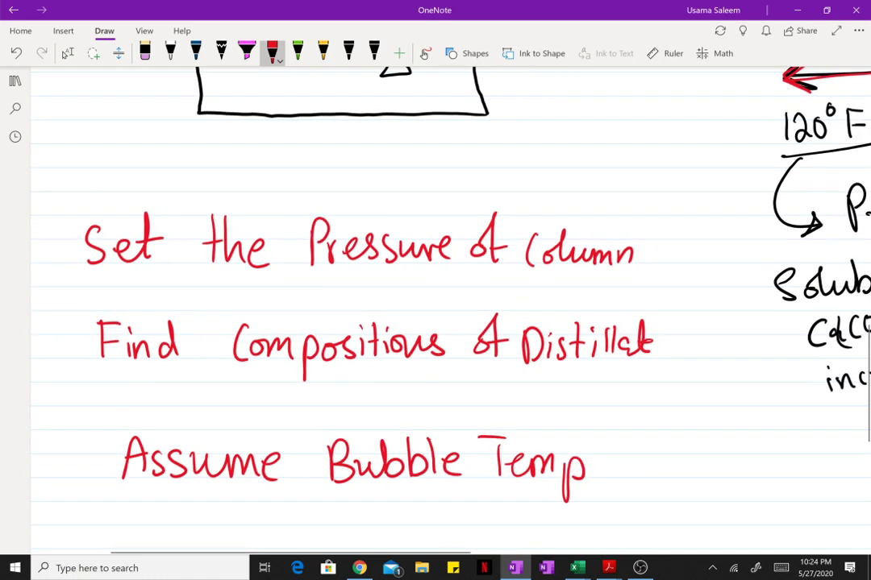
{"action": "left_click_drag", "start_coordinate": [632, 467], "coordinate": [626, 477]}
{"action": "left_click_drag", "start_coordinate": [687, 444], "coordinate": [687, 477]}
{"action": "left_click_drag", "start_coordinate": [695, 448], "coordinate": [716, 477]}
{"action": "left_click_drag", "start_coordinate": [724, 451], "coordinate": [736, 441]}
{"action": "mouse_move", "coordinate": [758, 442]}
{"action": "left_mouse_down"}
{"action": "mouse_move", "coordinate": [759, 476]}
{"action": "mouse_move", "coordinate": [779, 441]}
{"action": "left_mouse_up"}
{"action": "left_click_drag", "start_coordinate": [759, 461], "coordinate": [774, 460]}
- Below step 2, write a circled 3 followed by 'Perform'
{"action": "scroll", "coordinate": [435, 306], "scroll_direction": "down", "scroll_amount": 3}
{"action": "scroll", "coordinate": [435, 306], "scroll_direction": "down", "scroll_amount": 2}
{"action": "scroll", "coordinate": [436, 307], "scroll_direction": "down", "scroll_amount": 1}
{"action": "mouse_move", "coordinate": [115, 433]}
{"action": "left_mouse_down"}
{"action": "mouse_move", "coordinate": [128, 437]}
{"action": "mouse_move", "coordinate": [117, 464]}
{"action": "mouse_move", "coordinate": [121, 423]}
{"action": "left_mouse_up"}
{"action": "left_click_drag", "start_coordinate": [226, 420], "coordinate": [225, 456]}
{"action": "mouse_move", "coordinate": [226, 421]}
{"action": "left_mouse_down"}
{"action": "mouse_move", "coordinate": [229, 439]}
{"action": "mouse_move", "coordinate": [255, 456]}
{"action": "left_mouse_up"}
{"action": "mouse_move", "coordinate": [255, 445]}
{"action": "left_mouse_down"}
{"action": "mouse_move", "coordinate": [264, 439]}
{"action": "mouse_move", "coordinate": [272, 456]}
{"action": "left_mouse_up"}
{"action": "left_click", "coordinate": [282, 454]}
{"action": "left_click_drag", "start_coordinate": [270, 439], "coordinate": [290, 443]}
{"action": "mouse_move", "coordinate": [299, 442]}
{"action": "left_mouse_down"}
{"action": "mouse_move", "coordinate": [320, 456]}
{"action": "mouse_move", "coordinate": [404, 456]}
{"action": "left_mouse_up"}
- Finish step 3 by writing 'Bubble Pressure Calc.' after 'Perform'
{"action": "left_click_drag", "start_coordinate": [411, 421], "coordinate": [413, 457]}
{"action": "left_click_drag", "start_coordinate": [429, 421], "coordinate": [432, 456]}
{"action": "mouse_move", "coordinate": [452, 423]}
{"action": "left_mouse_down"}
{"action": "mouse_move", "coordinate": [453, 456]}
{"action": "mouse_move", "coordinate": [471, 457]}
{"action": "left_mouse_up"}
{"action": "left_click_drag", "start_coordinate": [495, 421], "coordinate": [494, 456]}
{"action": "mouse_move", "coordinate": [495, 421]}
{"action": "left_mouse_down"}
{"action": "mouse_move", "coordinate": [509, 457]}
{"action": "mouse_move", "coordinate": [516, 440]}
{"action": "left_mouse_up"}
{"action": "left_click_drag", "start_coordinate": [520, 448], "coordinate": [529, 456]}
{"action": "mouse_move", "coordinate": [539, 442]}
{"action": "left_mouse_down"}
{"action": "mouse_move", "coordinate": [533, 457]}
{"action": "mouse_move", "coordinate": [574, 456]}
{"action": "left_mouse_up"}
{"action": "mouse_move", "coordinate": [577, 456]}
{"action": "left_mouse_down"}
{"action": "mouse_move", "coordinate": [586, 444]}
{"action": "mouse_move", "coordinate": [596, 456]}
{"action": "left_mouse_up"}
{"action": "mouse_move", "coordinate": [632, 436]}
{"action": "left_mouse_down"}
{"action": "mouse_move", "coordinate": [623, 451]}
{"action": "mouse_move", "coordinate": [666, 456]}
{"action": "left_mouse_up"}
{"action": "left_click_drag", "start_coordinate": [683, 443], "coordinate": [682, 457]}
{"action": "left_click", "coordinate": [689, 454]}
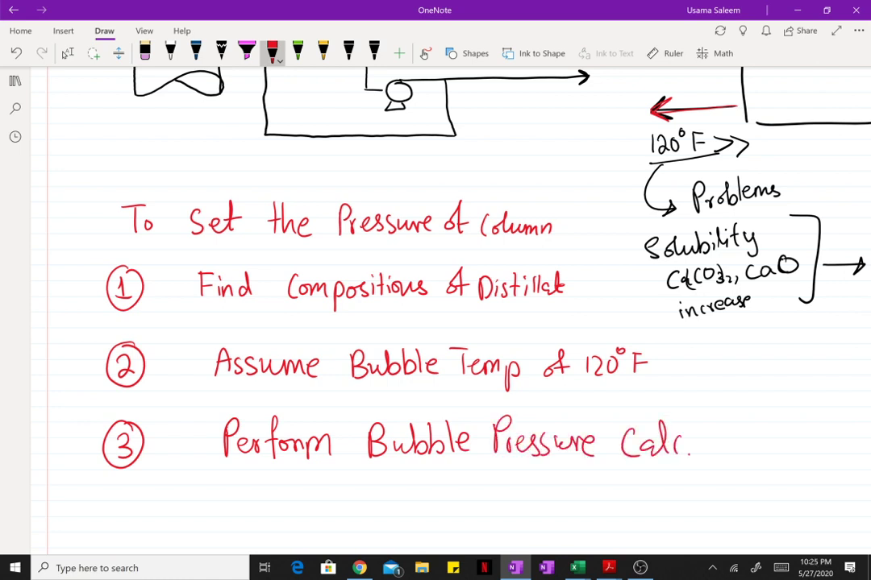
{"action": "scroll", "coordinate": [435, 306], "scroll_direction": "down", "scroll_amount": 2}
{"action": "left_click", "coordinate": [67, 53]}
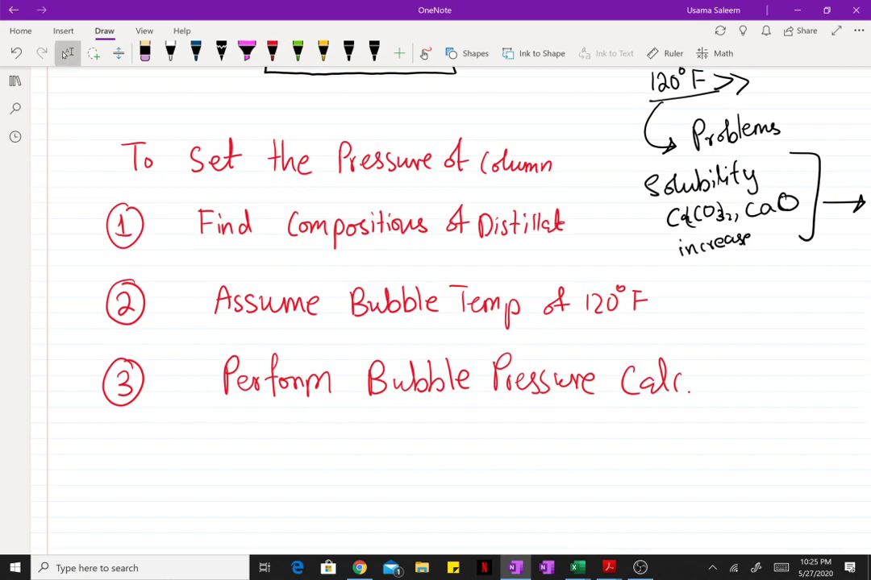
{"action": "left_click", "coordinate": [374, 52]}
- Underline 'Bubble Pressure' and branch left with an arrow to 'Assume Raoult's Law'
{"action": "left_click_drag", "start_coordinate": [355, 408], "coordinate": [580, 398]}
{"action": "left_click_drag", "start_coordinate": [424, 409], "coordinate": [379, 465]}
{"action": "left_click_drag", "start_coordinate": [377, 440], "coordinate": [397, 453]}
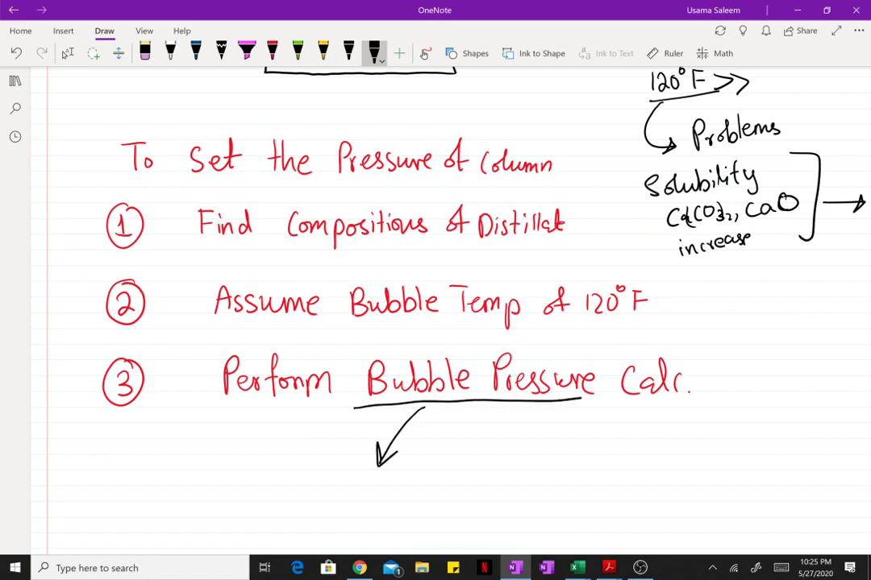
{"action": "mouse_move", "coordinate": [292, 508]}
{"action": "left_mouse_down"}
{"action": "mouse_move", "coordinate": [367, 493]}
{"action": "mouse_move", "coordinate": [386, 510]}
{"action": "mouse_move", "coordinate": [408, 506]}
{"action": "mouse_move", "coordinate": [442, 484]}
{"action": "mouse_move", "coordinate": [449, 508]}
{"action": "mouse_move", "coordinate": [464, 499]}
{"action": "mouse_move", "coordinate": [407, 536]}
{"action": "mouse_move", "coordinate": [460, 524]}
{"action": "left_mouse_up"}
{"action": "mouse_move", "coordinate": [558, 403]}
{"action": "left_mouse_down"}
{"action": "mouse_move", "coordinate": [601, 481]}
{"action": "mouse_move", "coordinate": [654, 482]}
{"action": "left_mouse_up"}
- Write 'Use Activity Coefficient' under the right-hand branch arrow
{"action": "mouse_move", "coordinate": [676, 456]}
{"action": "left_mouse_down"}
{"action": "mouse_move", "coordinate": [686, 482]}
{"action": "mouse_move", "coordinate": [707, 467]}
{"action": "mouse_move", "coordinate": [709, 483]}
{"action": "mouse_move", "coordinate": [717, 464]}
{"action": "mouse_move", "coordinate": [733, 495]}
{"action": "left_mouse_up"}
{"action": "left_click_drag", "start_coordinate": [637, 505], "coordinate": [637, 521]}
{"action": "left_click_drag", "start_coordinate": [645, 508], "coordinate": [670, 524]}
{"action": "mouse_move", "coordinate": [665, 508]}
{"action": "left_mouse_down"}
{"action": "mouse_move", "coordinate": [684, 506]}
{"action": "mouse_move", "coordinate": [685, 526]}
{"action": "mouse_move", "coordinate": [725, 521]}
{"action": "left_mouse_up"}
{"action": "left_click_drag", "start_coordinate": [729, 510], "coordinate": [741, 521]}
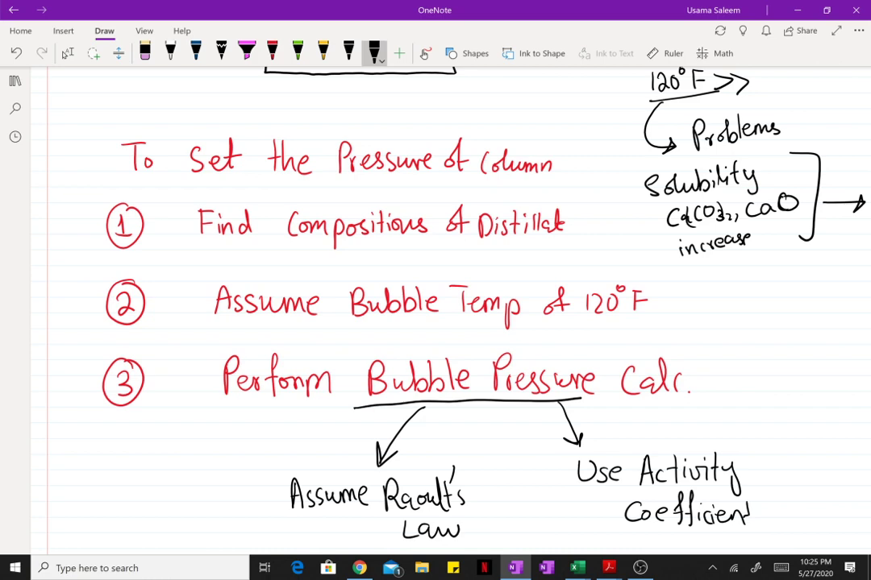
{"action": "scroll", "coordinate": [436, 307], "scroll_direction": "up", "scroll_amount": 3}
{"action": "scroll", "coordinate": [435, 307], "scroll_direction": "down", "scroll_amount": 4}
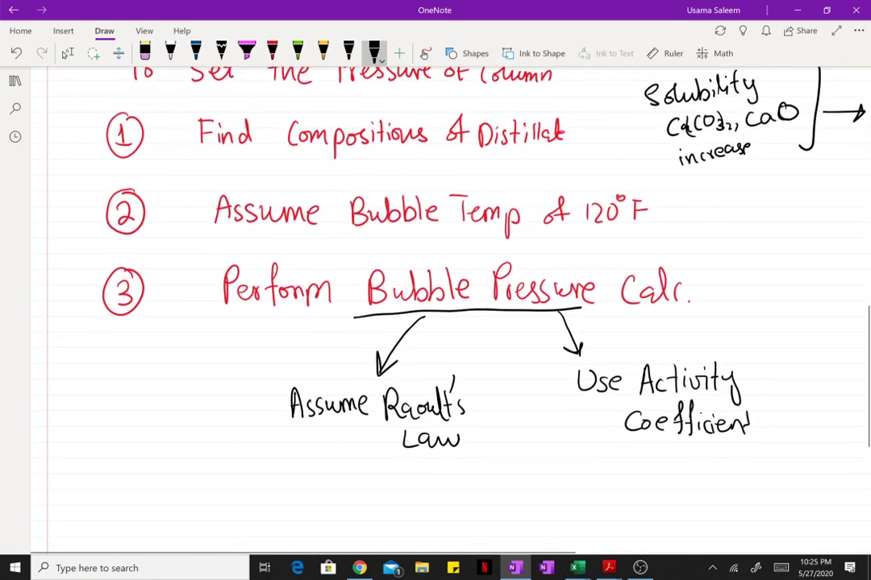
- Draw a double-headed arrow under 'Law' in the other black ink
{"action": "left_click", "coordinate": [348, 53]}
{"action": "left_click_drag", "start_coordinate": [279, 465], "coordinate": [469, 463]}
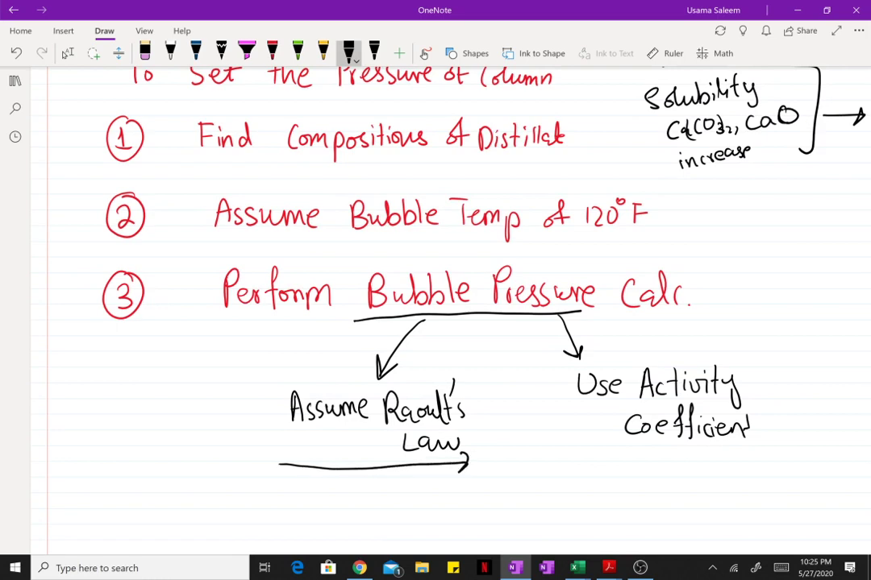
{"action": "left_click_drag", "start_coordinate": [282, 454], "coordinate": [284, 477]}
{"action": "scroll", "coordinate": [435, 306], "scroll_direction": "down", "scroll_amount": 3}
- Handwrite the equation P_G = Σ x_i,D P_i^sat(120°F) in black ink
{"action": "mouse_move", "coordinate": [199, 385]}
{"action": "left_mouse_down"}
{"action": "mouse_move", "coordinate": [202, 429]}
{"action": "mouse_move", "coordinate": [202, 408]}
{"action": "mouse_move", "coordinate": [244, 433]}
{"action": "left_mouse_up"}
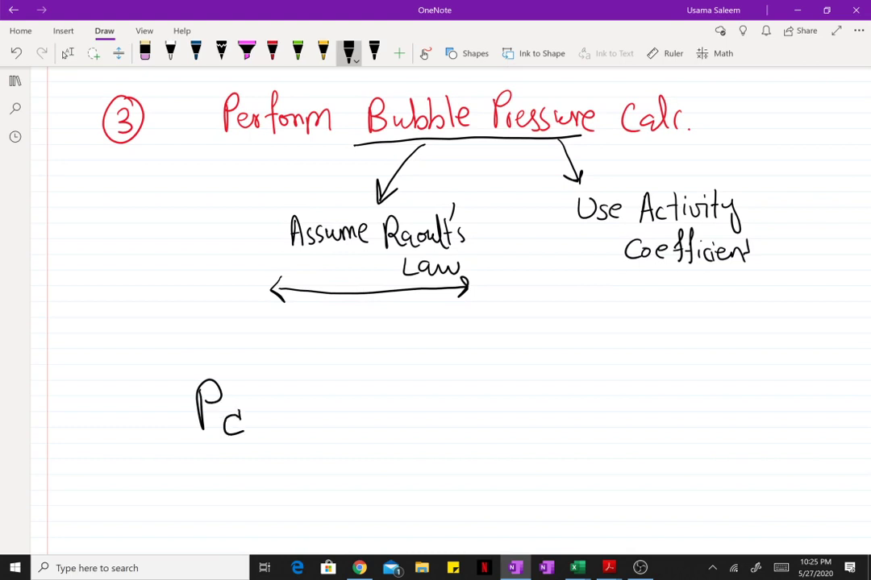
{"action": "mouse_move", "coordinate": [346, 372]}
{"action": "left_mouse_down"}
{"action": "mouse_move", "coordinate": [318, 400]}
{"action": "mouse_move", "coordinate": [325, 419]}
{"action": "mouse_move", "coordinate": [345, 441]}
{"action": "left_mouse_up"}
{"action": "mouse_move", "coordinate": [390, 396]}
{"action": "left_mouse_down"}
{"action": "mouse_move", "coordinate": [399, 423]}
{"action": "mouse_move", "coordinate": [388, 423]}
{"action": "left_mouse_up"}
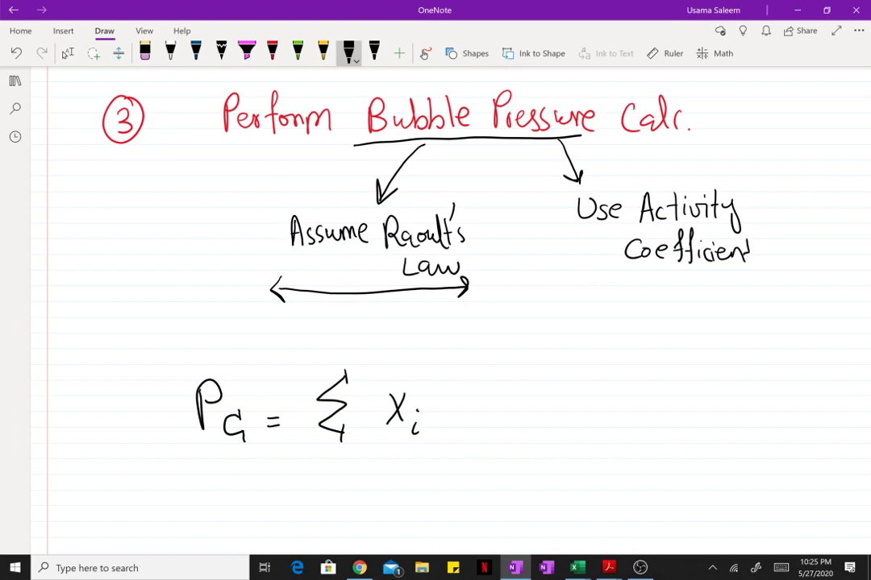
{"action": "left_click_drag", "start_coordinate": [448, 418], "coordinate": [448, 435]}
{"action": "left_click_drag", "start_coordinate": [479, 401], "coordinate": [475, 434]}
{"action": "left_click_drag", "start_coordinate": [477, 397], "coordinate": [479, 413]}
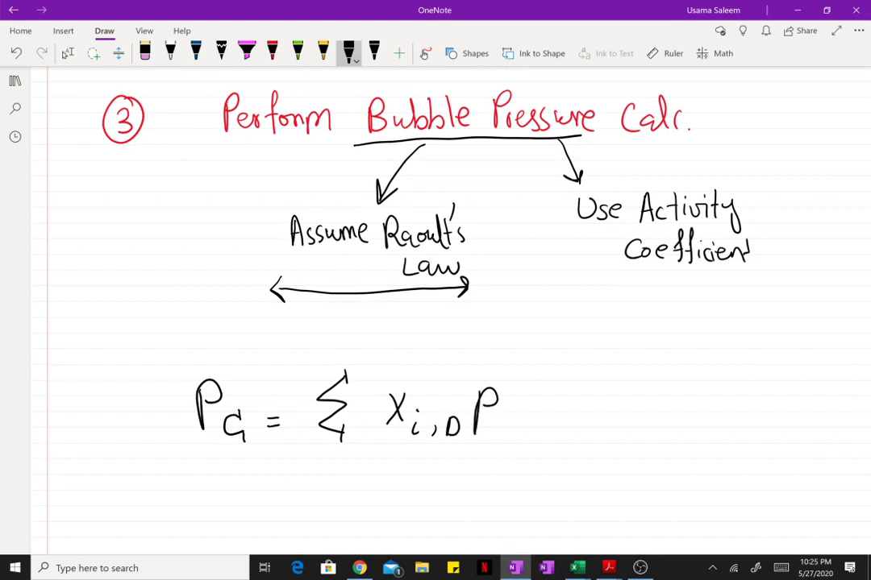
{"action": "left_click_drag", "start_coordinate": [526, 375], "coordinate": [529, 384]}
{"action": "mouse_move", "coordinate": [537, 360]}
{"action": "left_mouse_down"}
{"action": "mouse_move", "coordinate": [532, 442]}
{"action": "mouse_move", "coordinate": [549, 425]}
{"action": "mouse_move", "coordinate": [566, 425]}
{"action": "mouse_move", "coordinate": [575, 407]}
{"action": "mouse_move", "coordinate": [617, 396]}
{"action": "mouse_move", "coordinate": [623, 437]}
{"action": "left_mouse_up"}
- Draw a box around the equation and underline it
{"action": "scroll", "coordinate": [436, 307], "scroll_direction": "down", "scroll_amount": 2}
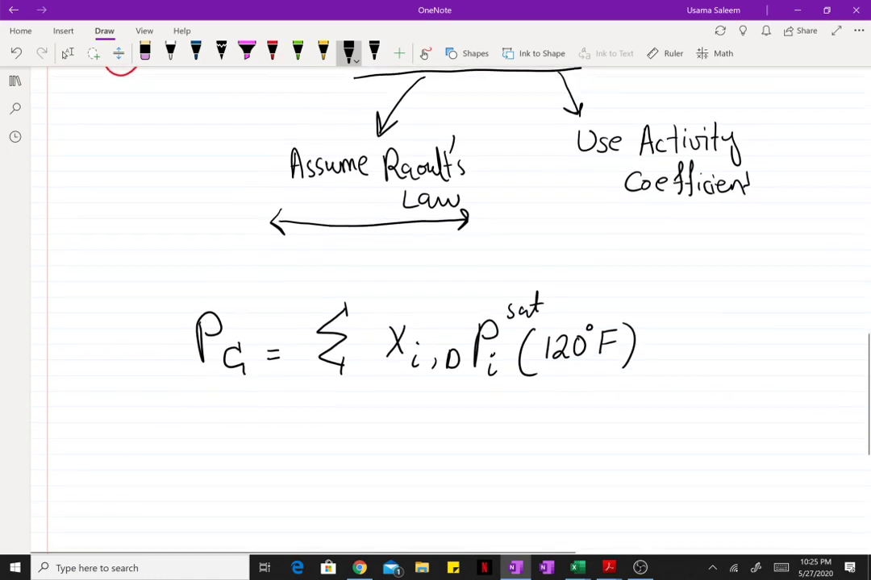
{"action": "mouse_move", "coordinate": [174, 294]}
{"action": "left_mouse_down"}
{"action": "mouse_move", "coordinate": [173, 397]}
{"action": "mouse_move", "coordinate": [298, 284]}
{"action": "mouse_move", "coordinate": [574, 274]}
{"action": "mouse_move", "coordinate": [671, 394]}
{"action": "left_mouse_up"}
{"action": "left_click_drag", "start_coordinate": [183, 418], "coordinate": [687, 416]}
{"action": "left_click", "coordinate": [195, 50]}
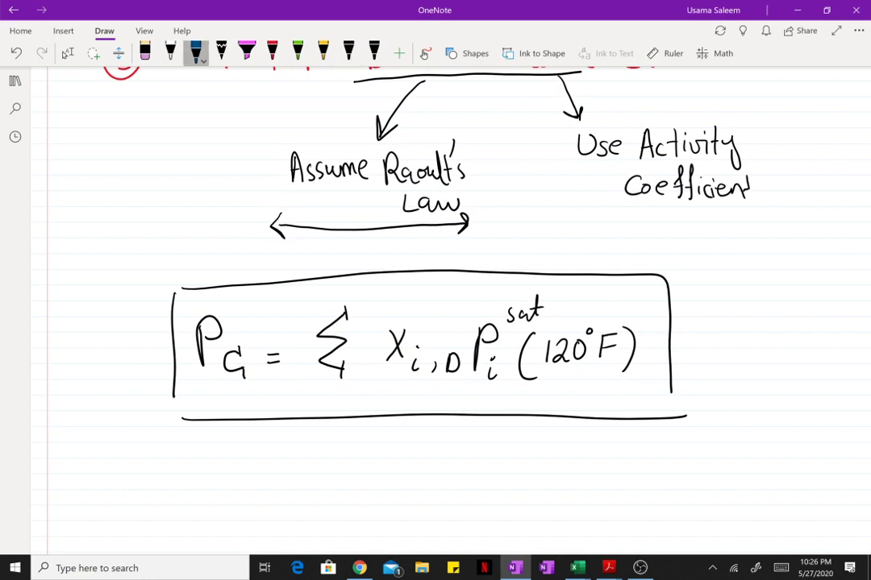